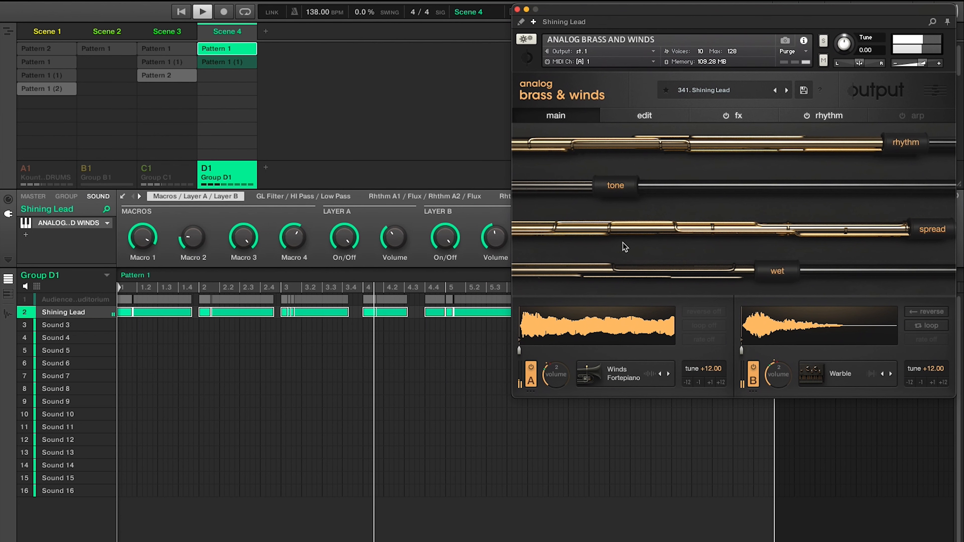
- Lower the tone amount of the Shining Lead in Analog Brass & Winds
{"action": "left_click_drag", "start_coordinate": [619, 190], "coordinate": [569, 185]}
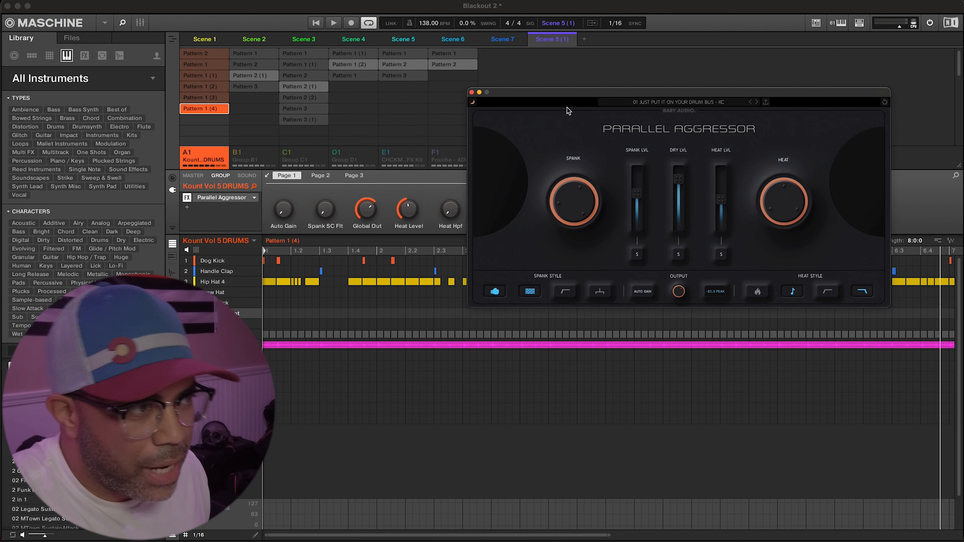
- Compare the drum group's playback with the Parallel Aggressor effect bypassed and switched back on
{"action": "left_click_drag", "start_coordinate": [609, 95], "coordinate": [557, 113]}
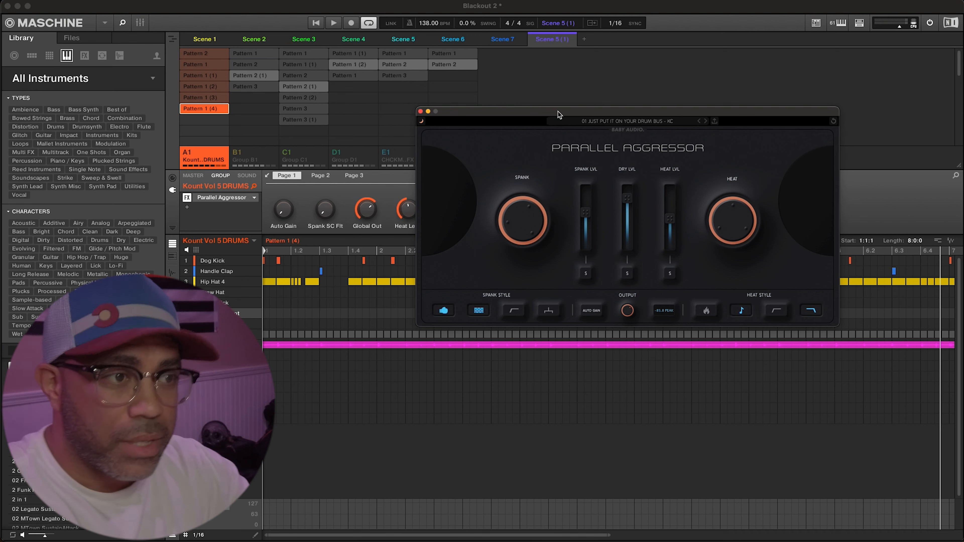
{"action": "left_click_drag", "start_coordinate": [561, 114], "coordinate": [552, 123]}
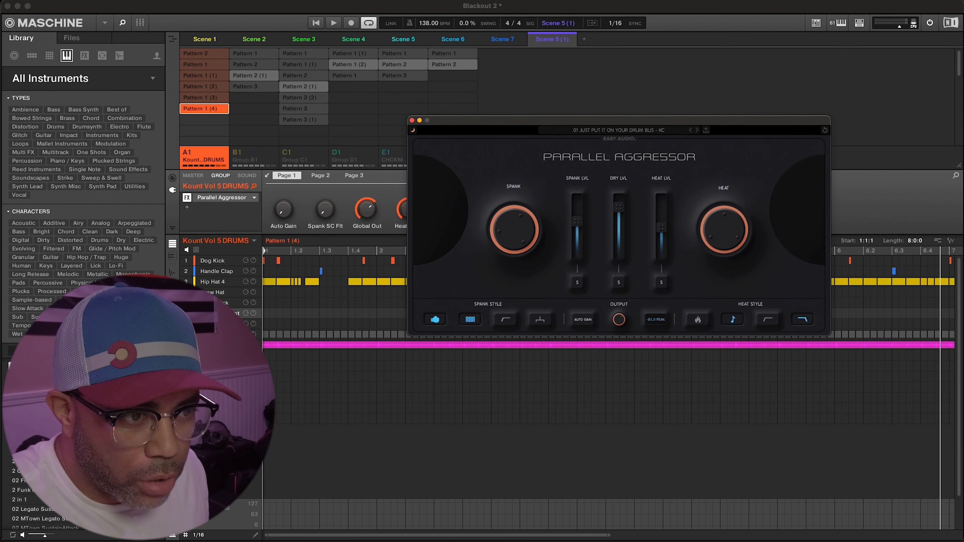
{"action": "mouse_move", "coordinate": [573, 189]}
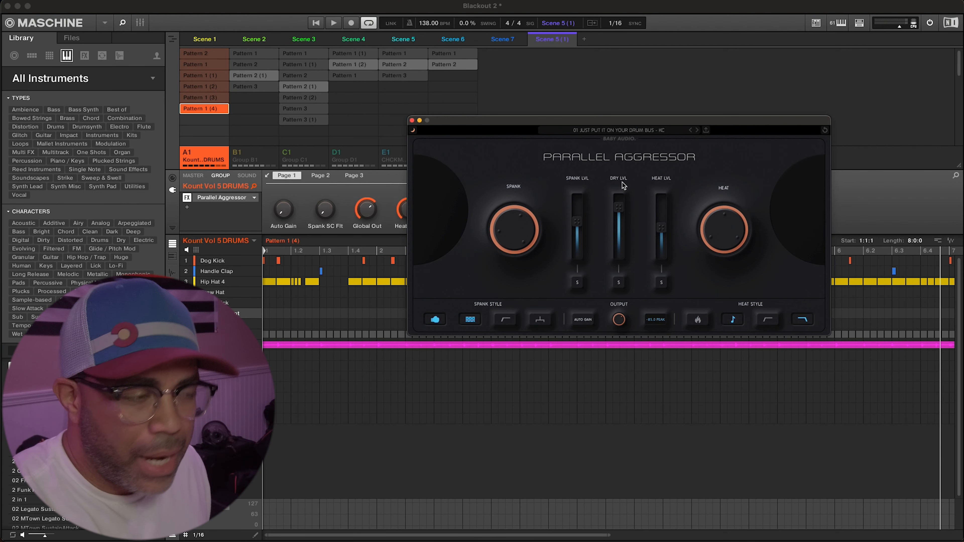
{"action": "mouse_move", "coordinate": [624, 227]}
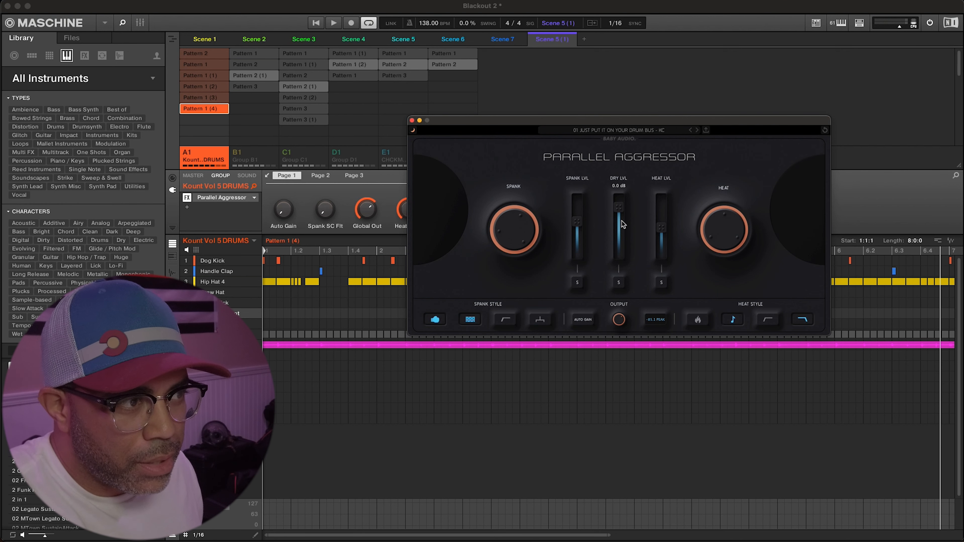
{"action": "mouse_move", "coordinate": [575, 230]}
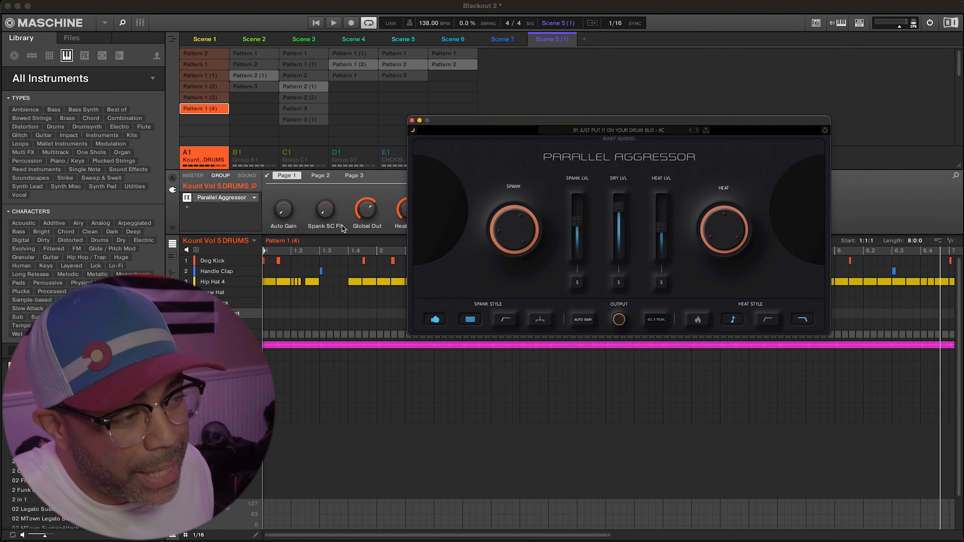
{"action": "mouse_move", "coordinate": [504, 224]}
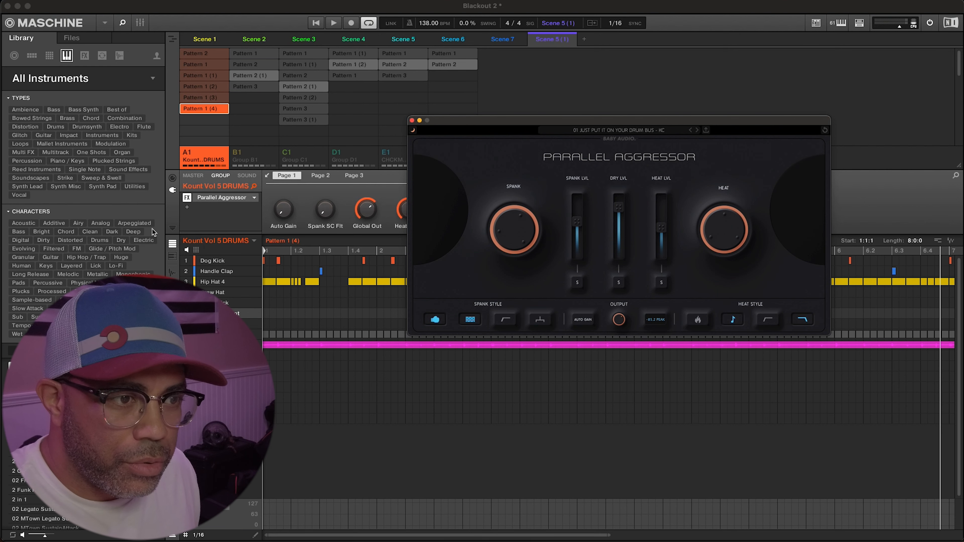
{"action": "left_click", "coordinate": [187, 198]}
{"action": "key", "text": "space"}
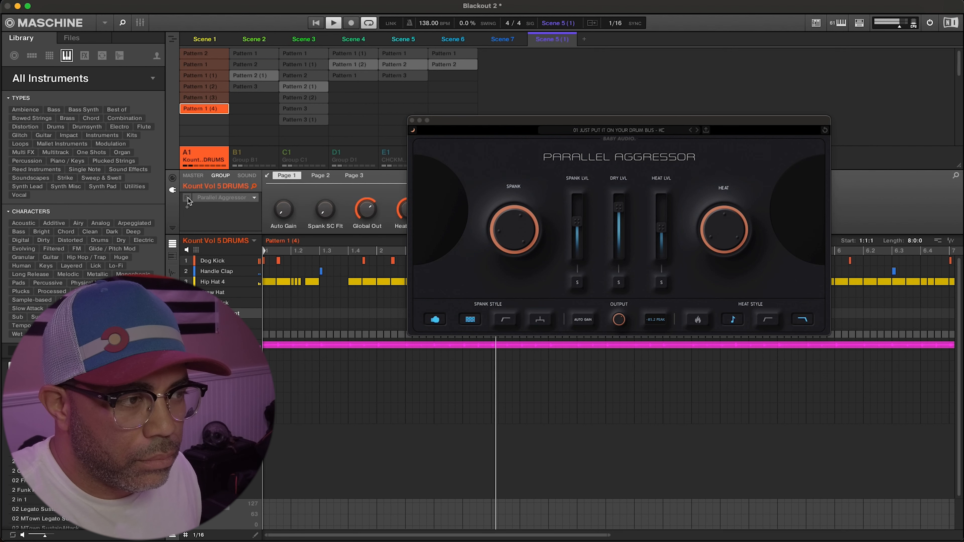
{"action": "left_click", "coordinate": [187, 197]}
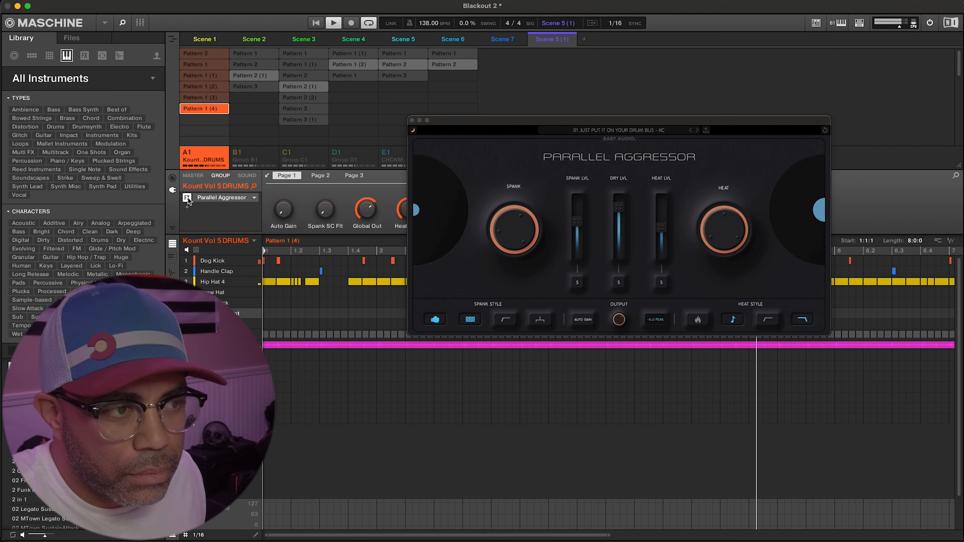
- Raise the Spank level in Parallel Aggressor on the drum group to 6.0 dB
{"action": "left_click", "coordinate": [578, 222]}
{"action": "left_click_drag", "start_coordinate": [580, 224], "coordinate": [582, 202]}
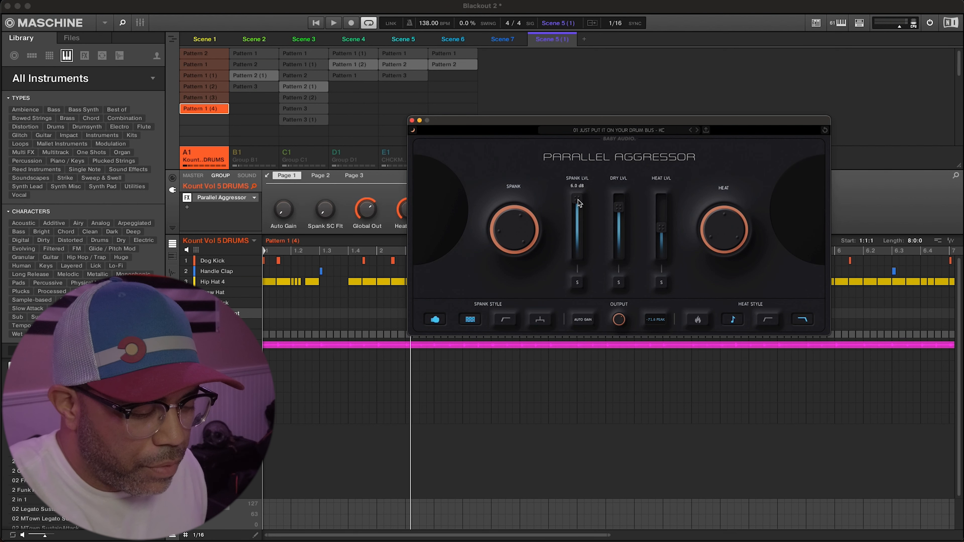
{"action": "left_click", "coordinate": [629, 132]}
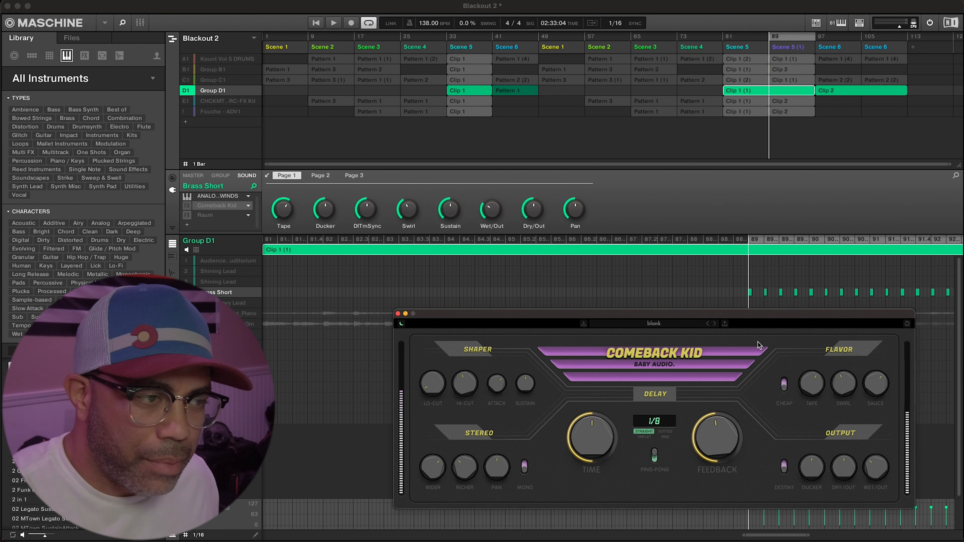
- Play the Brass Short part from bar 89 in the arrangement to hear it without its delay effect
{"action": "key", "text": "space"}
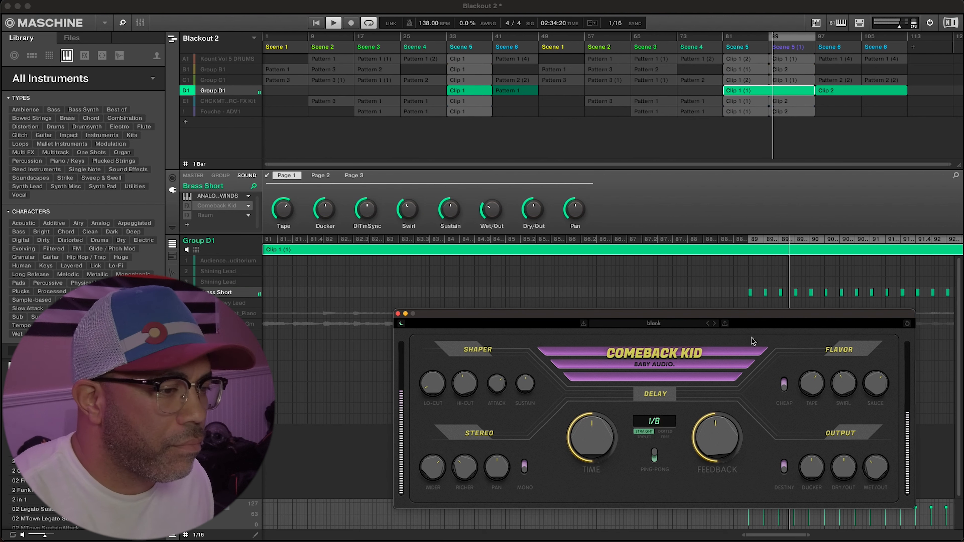
{"action": "left_click_drag", "start_coordinate": [788, 536], "coordinate": [829, 536]}
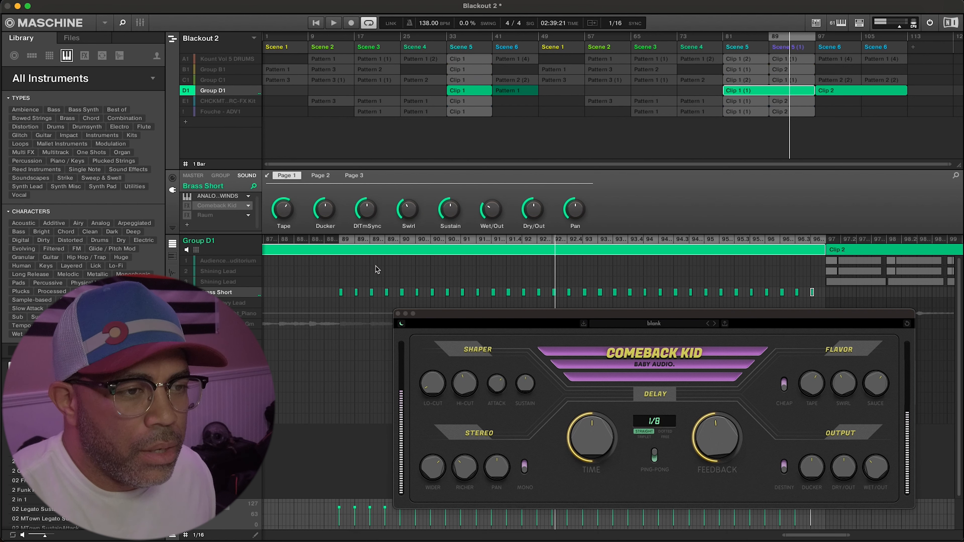
{"action": "left_click", "coordinate": [344, 242]}
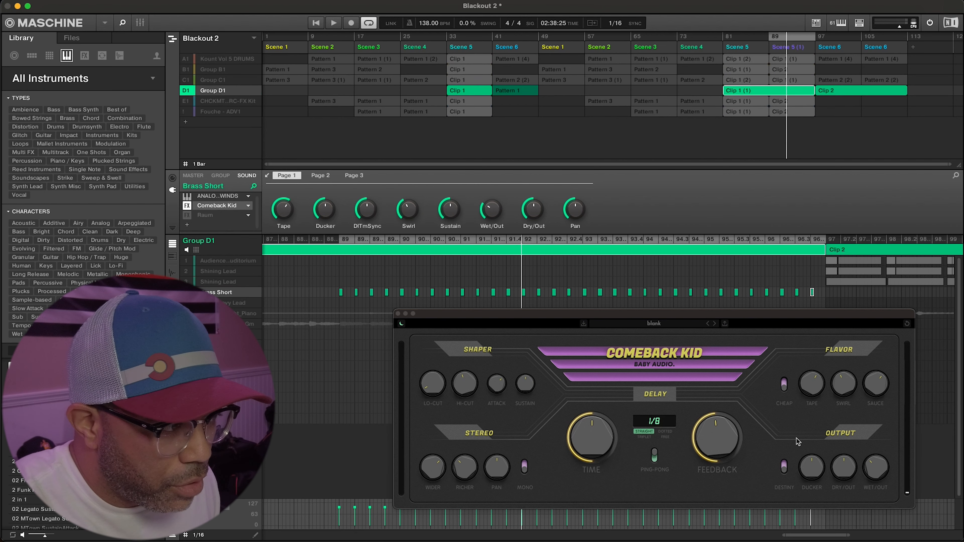
- Raise the delay feedback in Comeback Kid on the Brass Short sound
{"action": "mouse_move", "coordinate": [439, 394]}
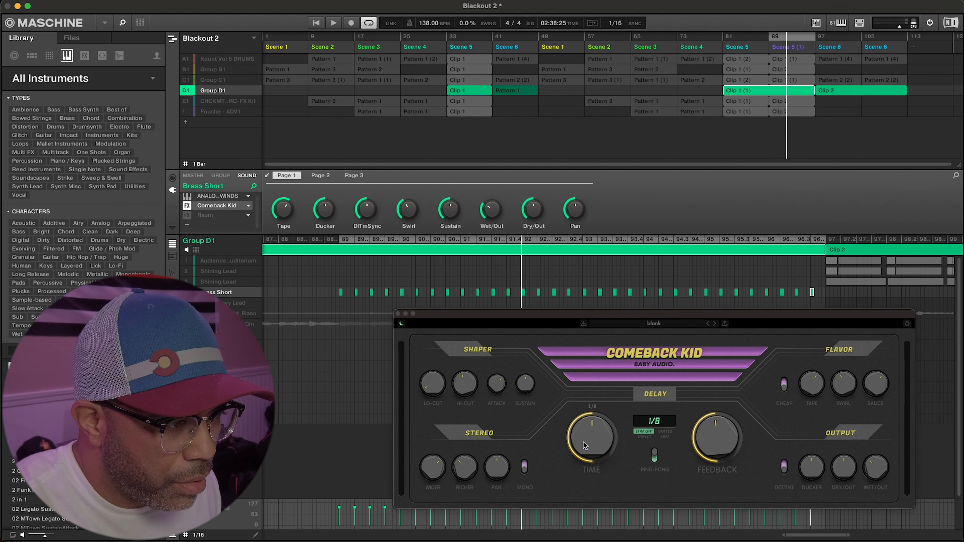
{"action": "left_click_drag", "start_coordinate": [711, 448], "coordinate": [717, 411]}
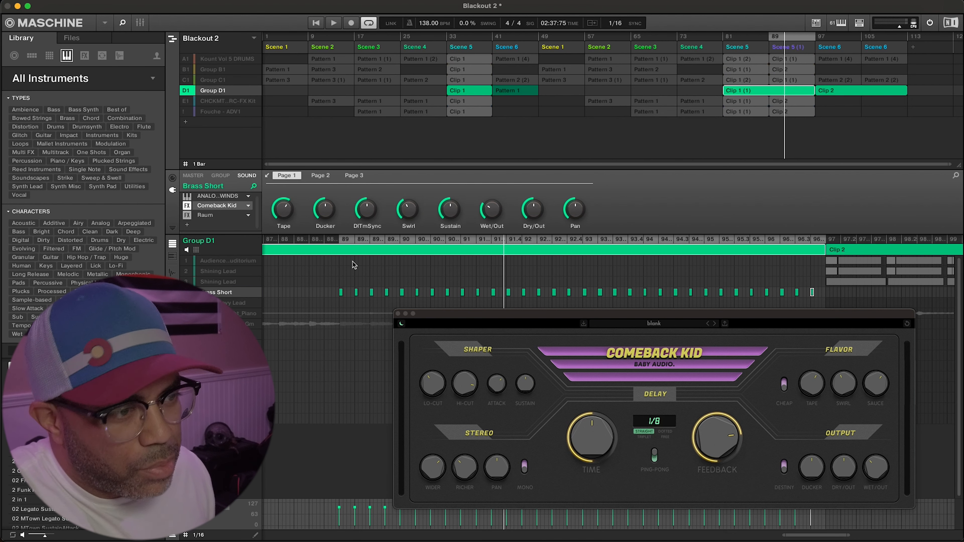
{"action": "left_click_drag", "start_coordinate": [483, 316], "coordinate": [429, 306]}
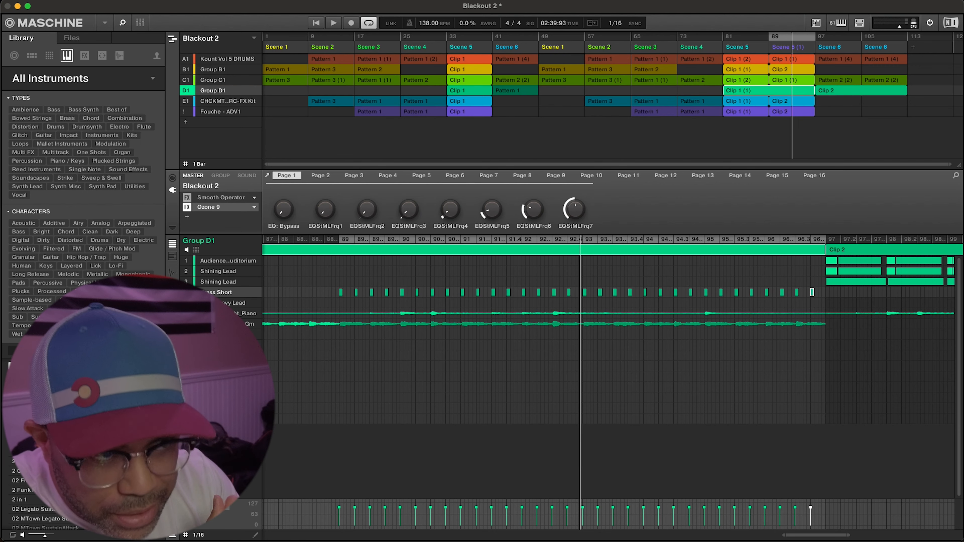
- Play the song from the start and examine the Group C1 and B1 material in Scene 1, including B1's sample waveform
{"action": "left_click", "coordinate": [212, 79]}
{"action": "key", "text": "space"}
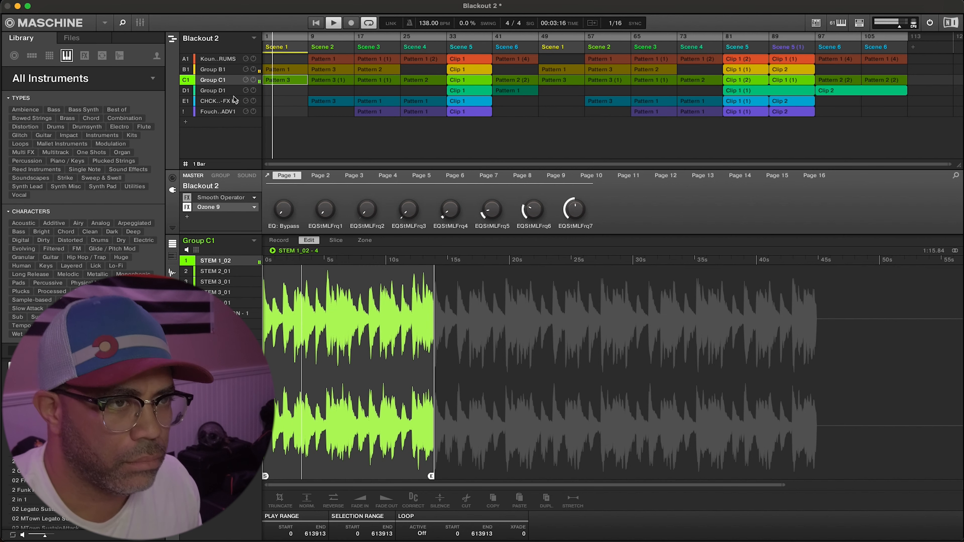
{"action": "left_click", "coordinate": [218, 69]}
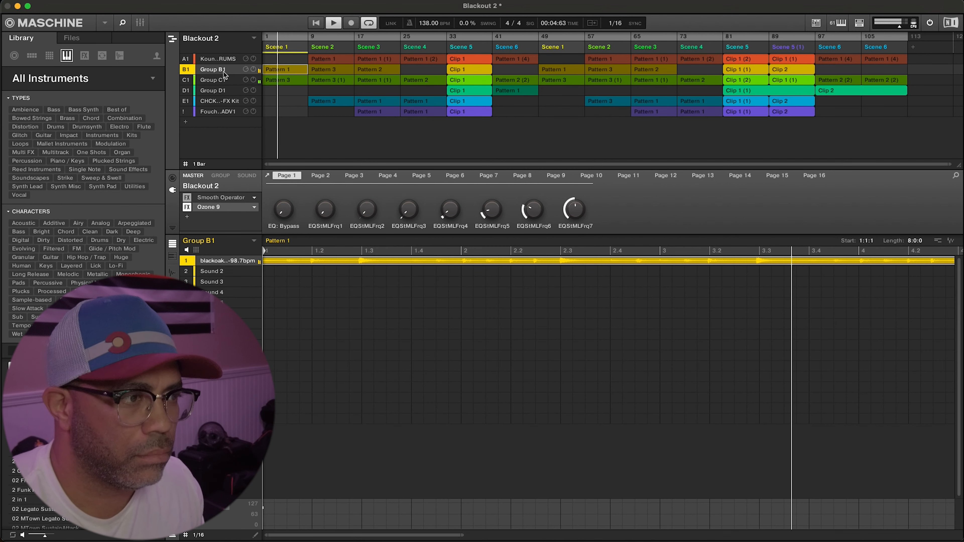
{"action": "left_click", "coordinate": [172, 272]}
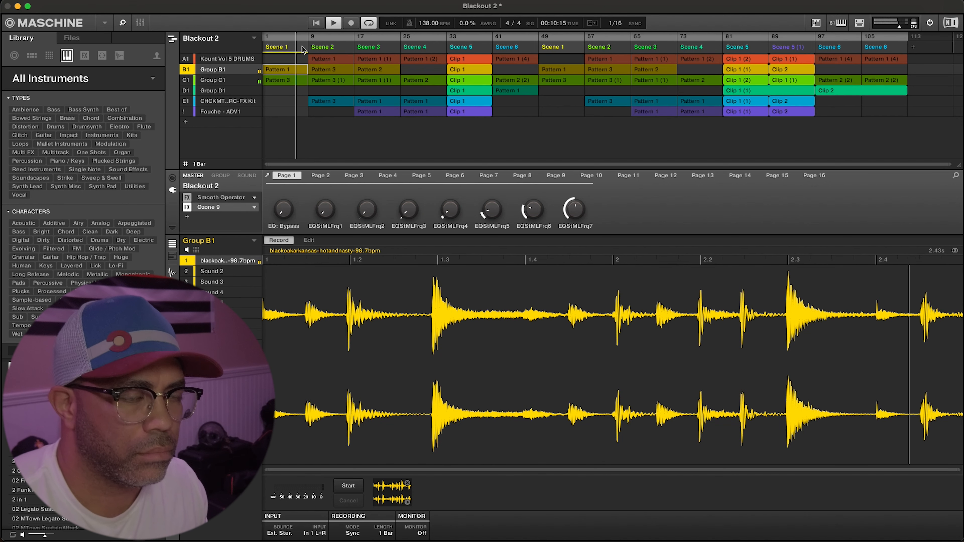
{"action": "left_click", "coordinate": [173, 273]}
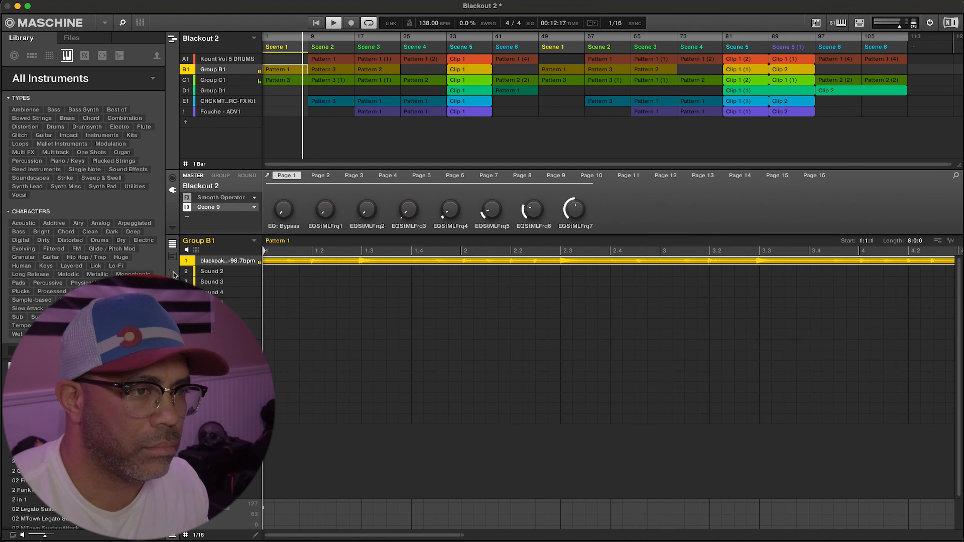
- Examine the drum, percussion kit and Group C1 patterns at full length as Scenes 2 and 3 play
{"action": "left_click_drag", "start_coordinate": [462, 536], "coordinate": [951, 538]}
{"action": "left_click", "coordinate": [335, 59]}
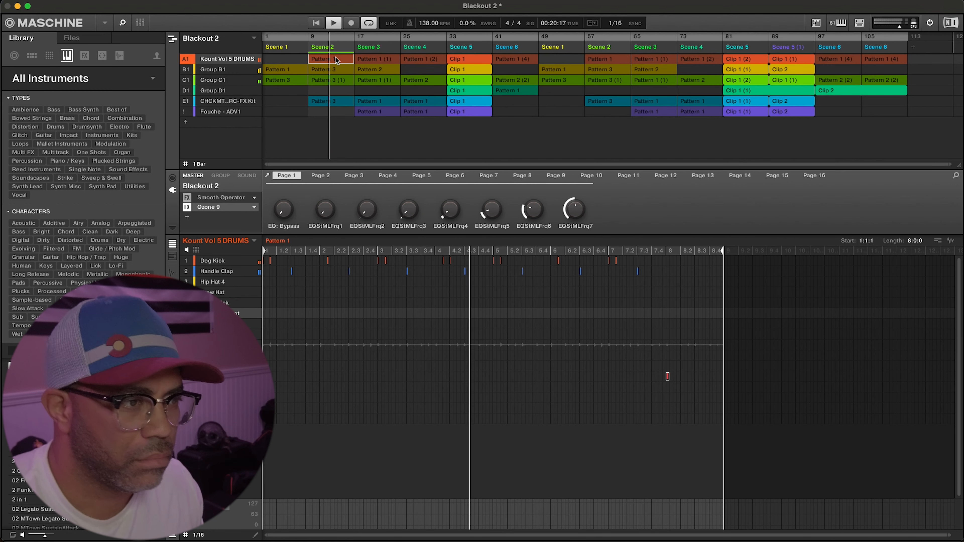
{"action": "left_click", "coordinate": [335, 101]}
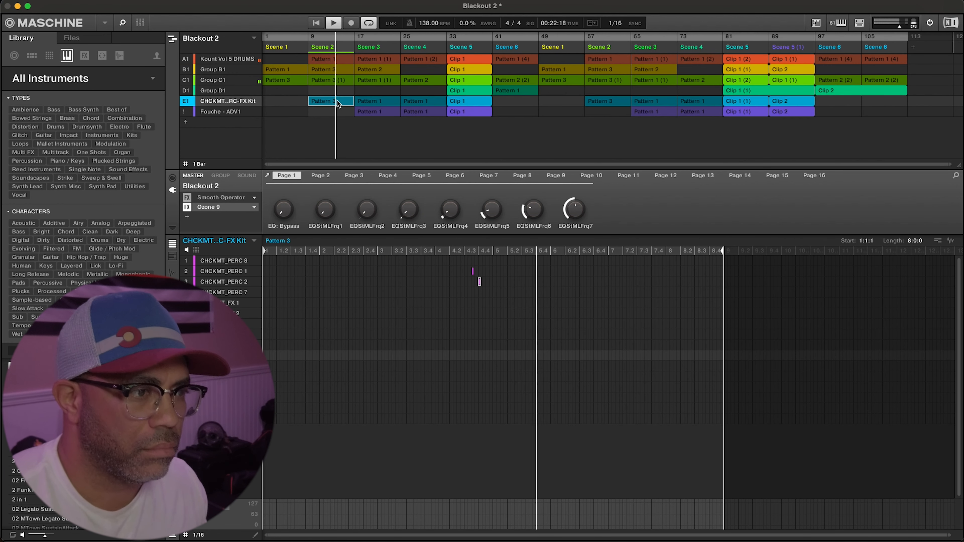
{"action": "left_click", "coordinate": [372, 49]}
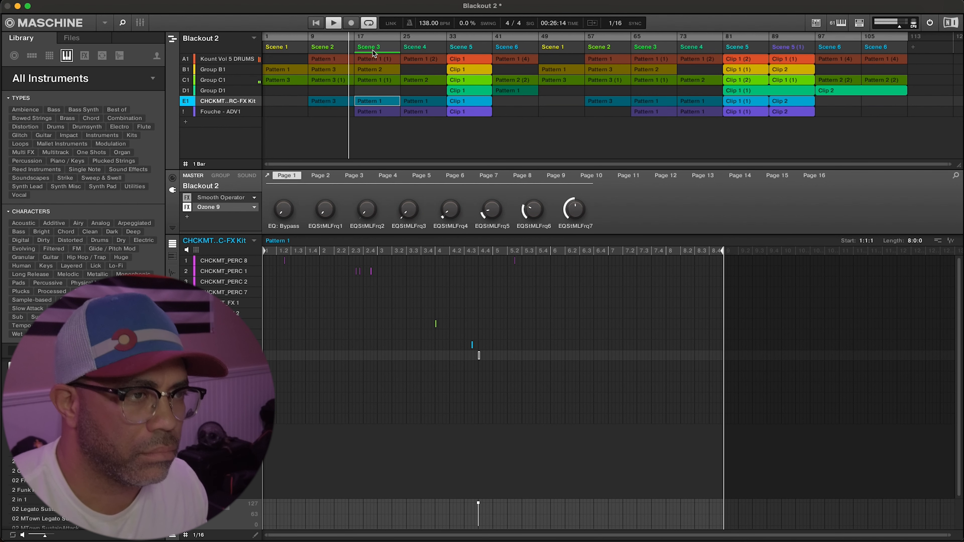
{"action": "left_click", "coordinate": [373, 61]}
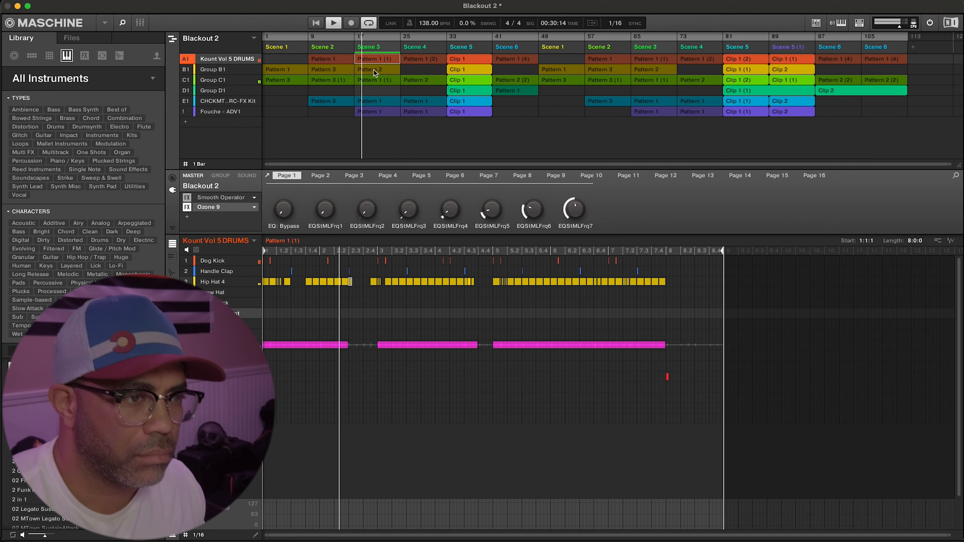
{"action": "left_click", "coordinate": [380, 101]}
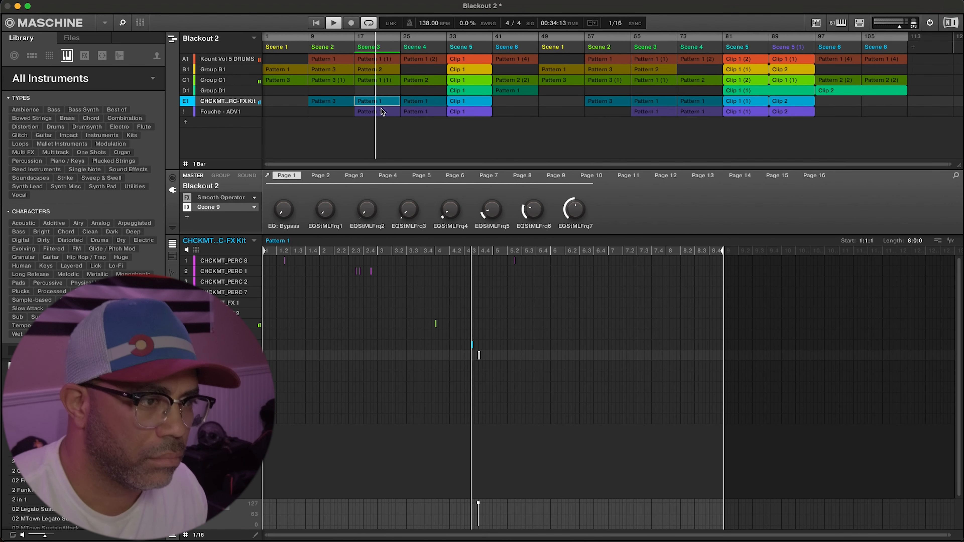
{"action": "left_click", "coordinate": [387, 81]}
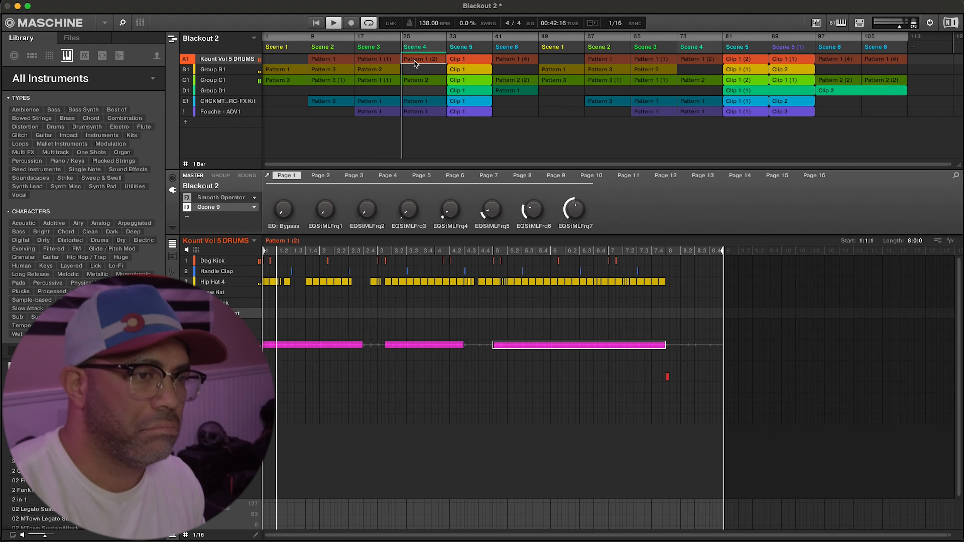
- Examine Group C1's notes in Scene 4 and the drum, percussion, Fouche and Group D1 clips in Scene 5
{"action": "left_click", "coordinate": [421, 81]}
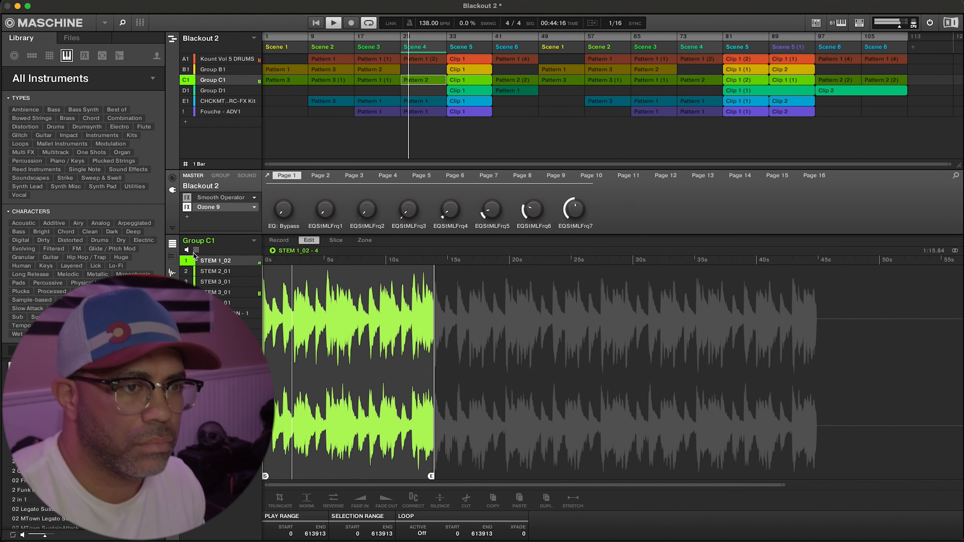
{"action": "left_click", "coordinate": [172, 273]}
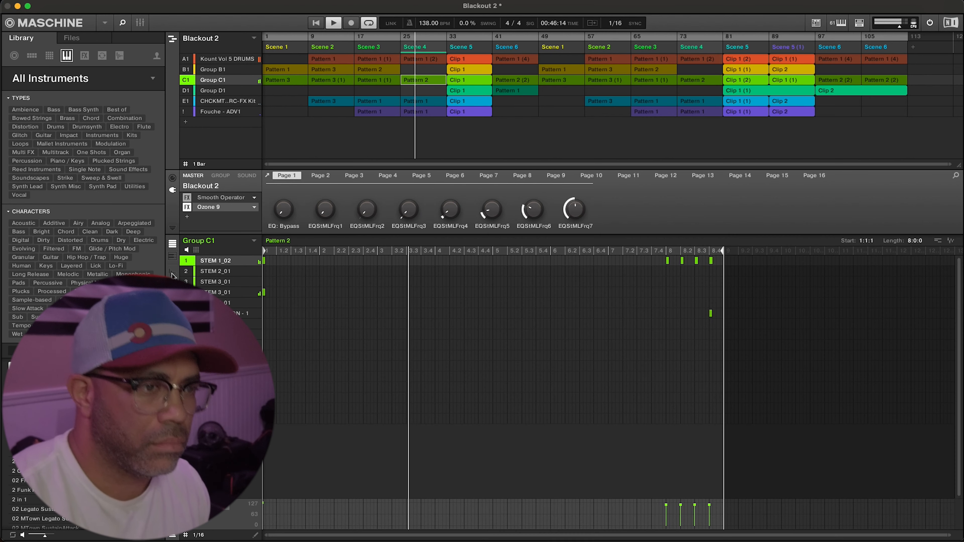
{"action": "left_click", "coordinate": [455, 60]}
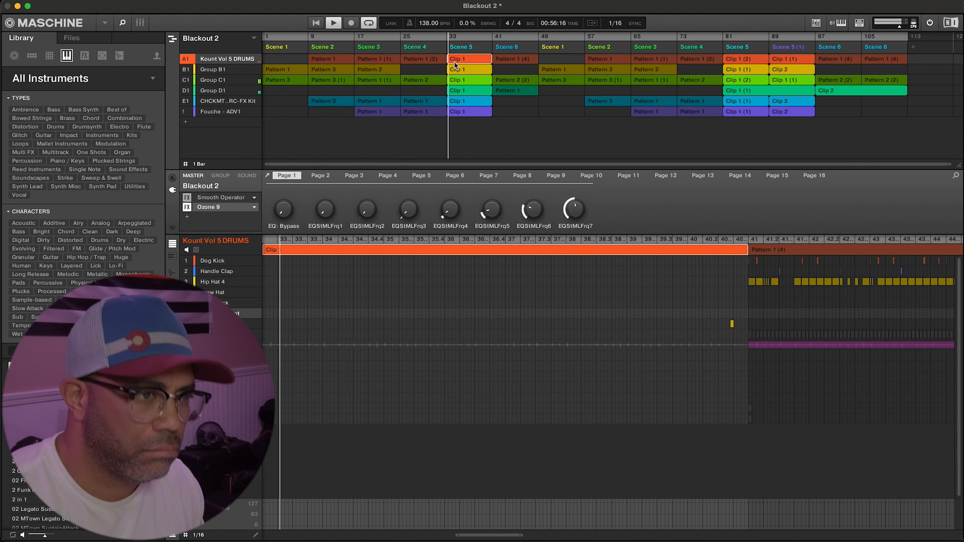
{"action": "left_click", "coordinate": [458, 102]}
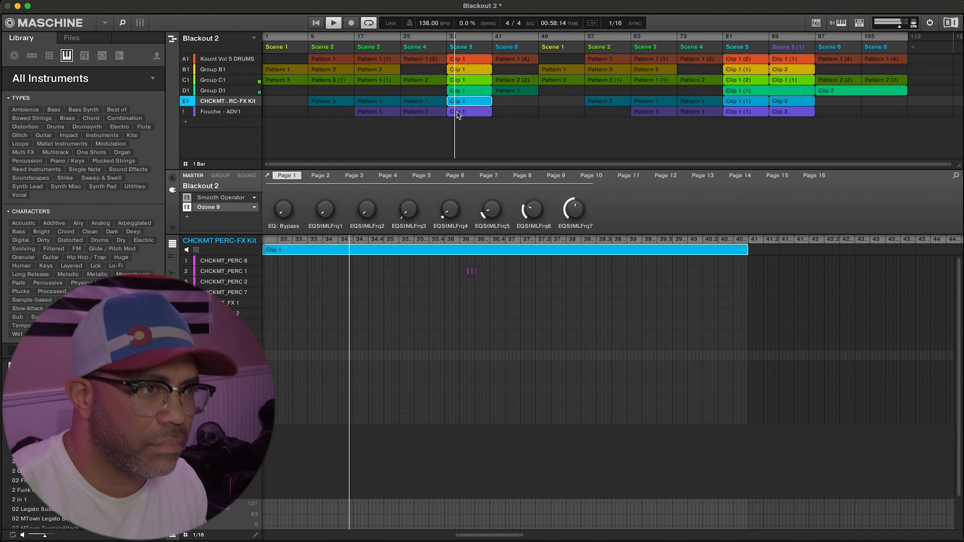
{"action": "left_click", "coordinate": [459, 111]}
{"action": "left_click", "coordinate": [462, 90]}
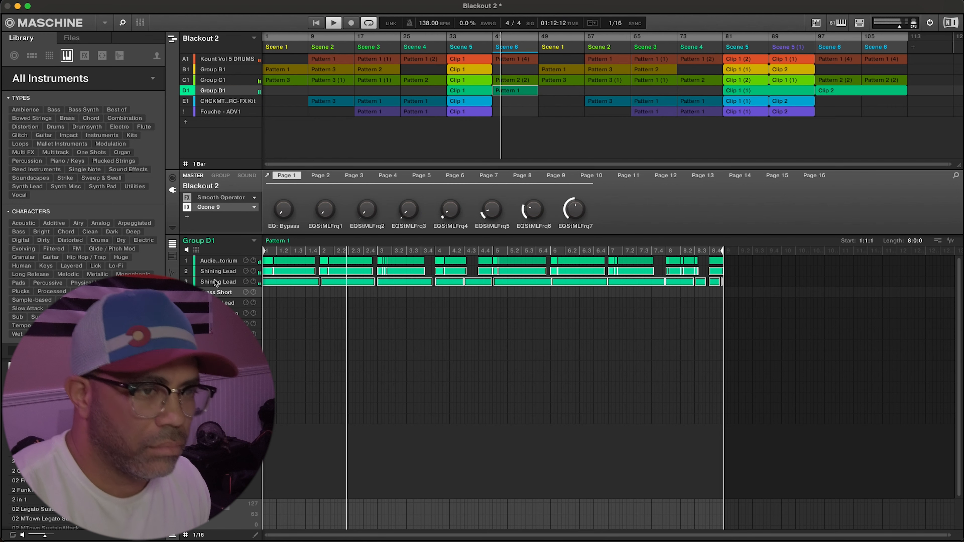
- Examine the Shining Lead's notes in the piano roll for Scene 6 and Group B1's pattern in the repeated Scene 1
{"action": "left_click", "coordinate": [218, 273]}
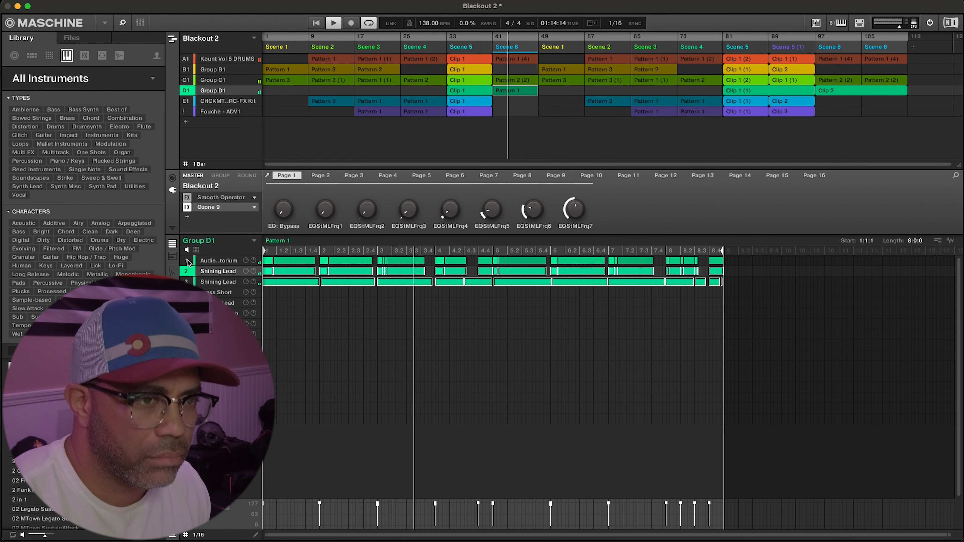
{"action": "left_click", "coordinate": [173, 260]}
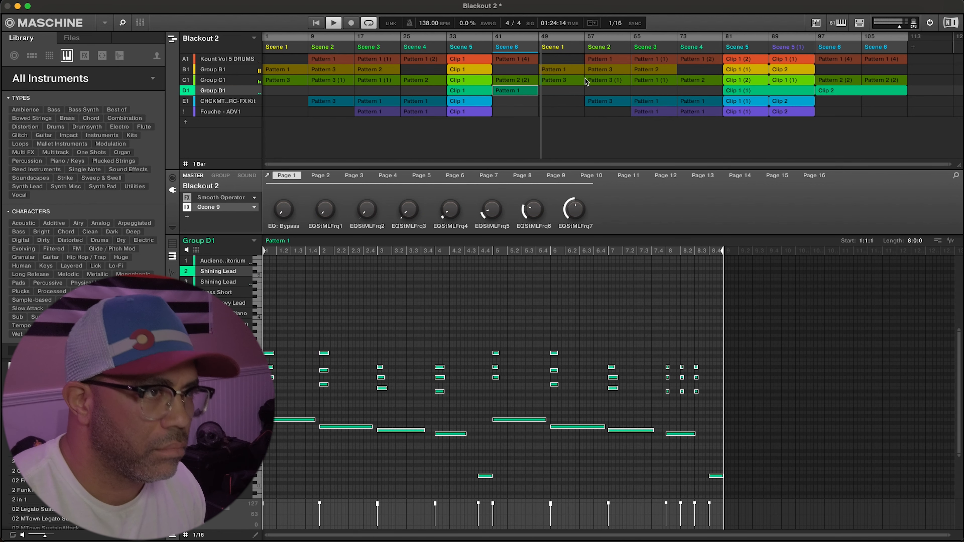
{"action": "left_click", "coordinate": [562, 69]}
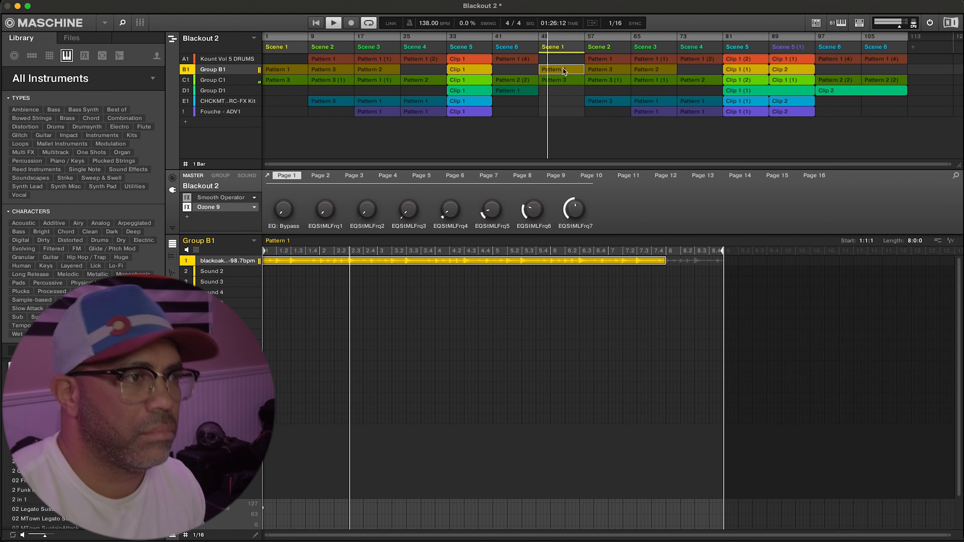
- Examine Group C1's pattern in the repeated Scene 1 and the drum, Group B1 and Group C1 patterns in the repeated Scene 2
{"action": "left_click", "coordinate": [557, 80]}
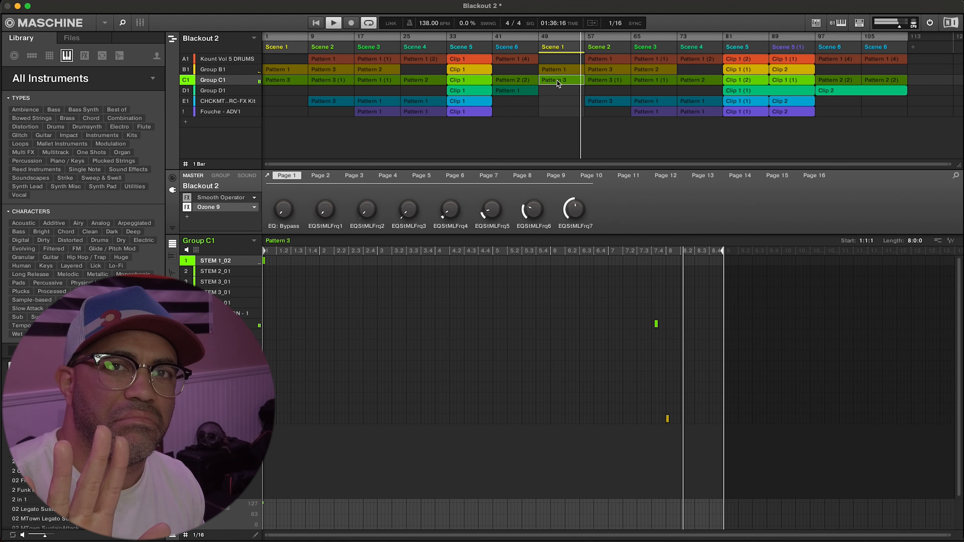
{"action": "left_click", "coordinate": [615, 61]}
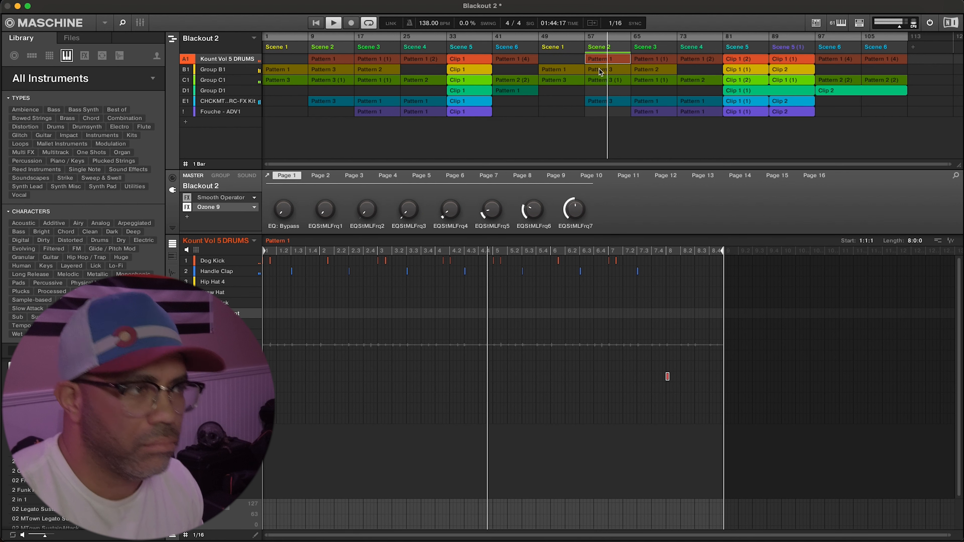
{"action": "left_click", "coordinate": [614, 71]}
{"action": "left_click", "coordinate": [627, 80]}
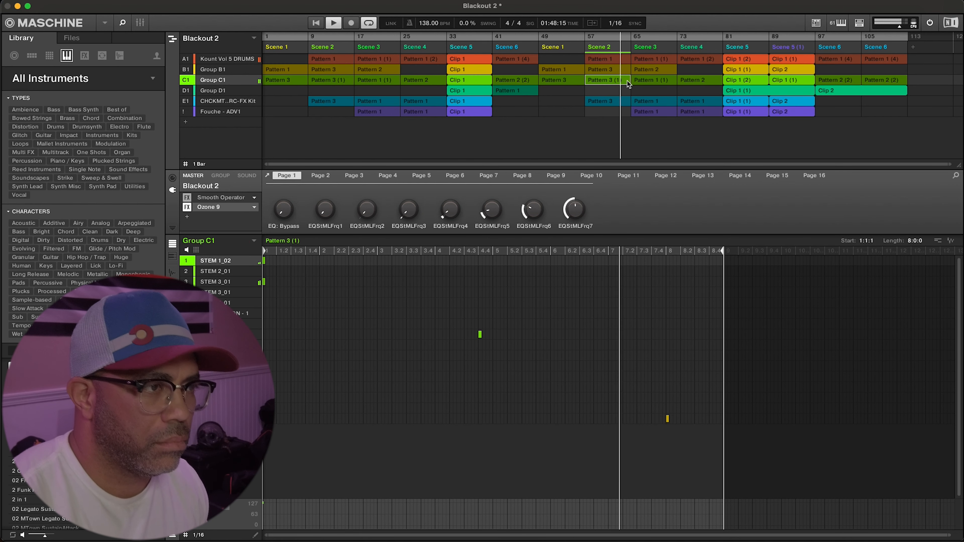
{"action": "left_click", "coordinate": [628, 71]}
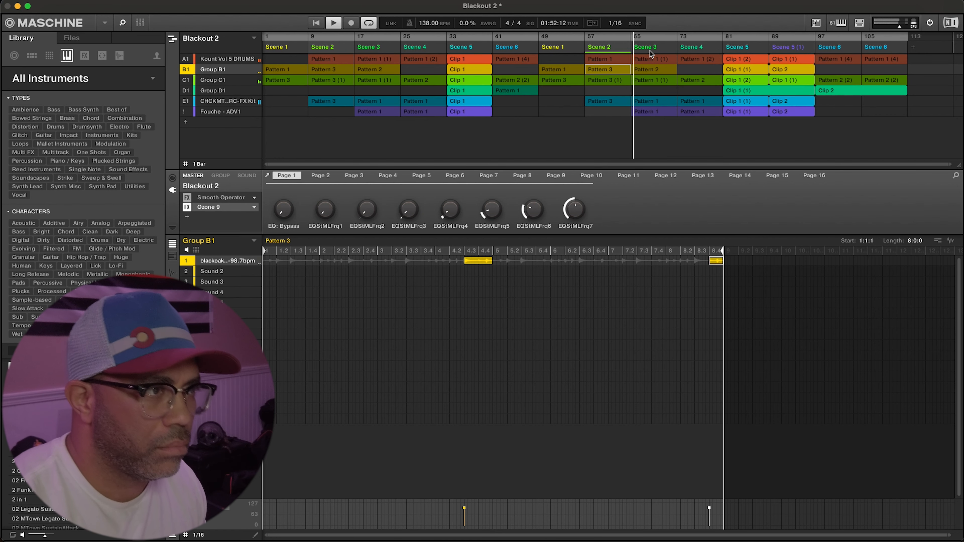
- Examine the drum pattern in the repeated Scene 3 and the drum, Group C1, percussion kit and Fouche patterns in the repeated Scene 4
{"action": "left_click", "coordinate": [648, 59]}
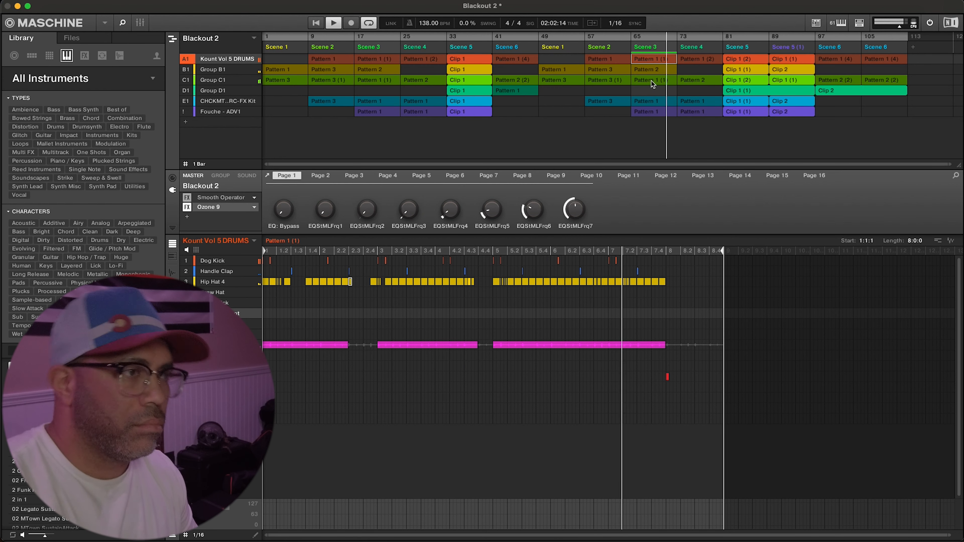
{"action": "left_click", "coordinate": [652, 80]}
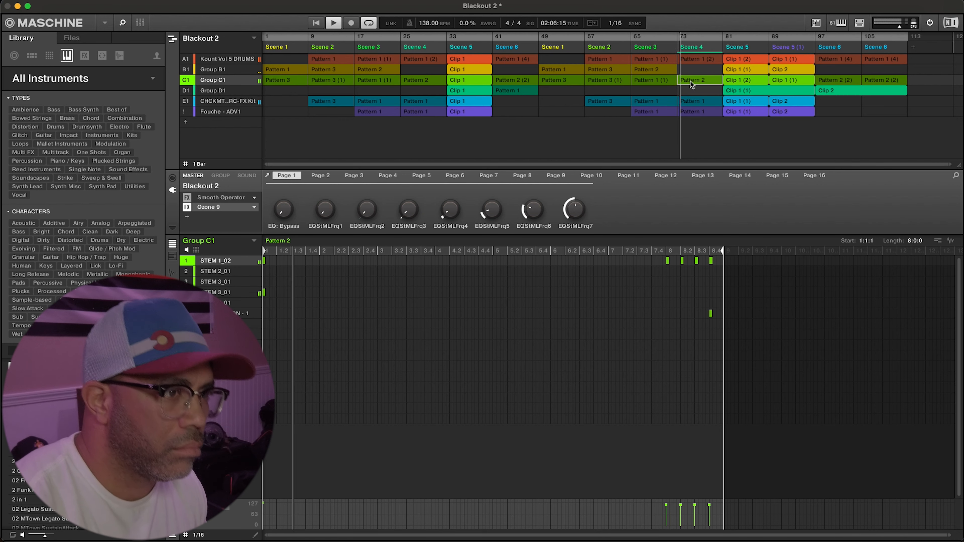
{"action": "left_click", "coordinate": [696, 60]}
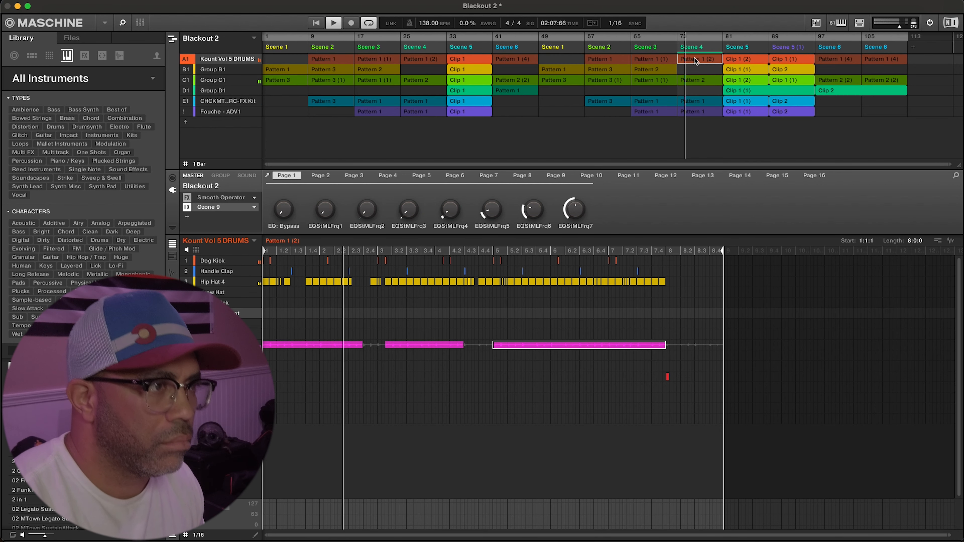
{"action": "left_click", "coordinate": [693, 81]}
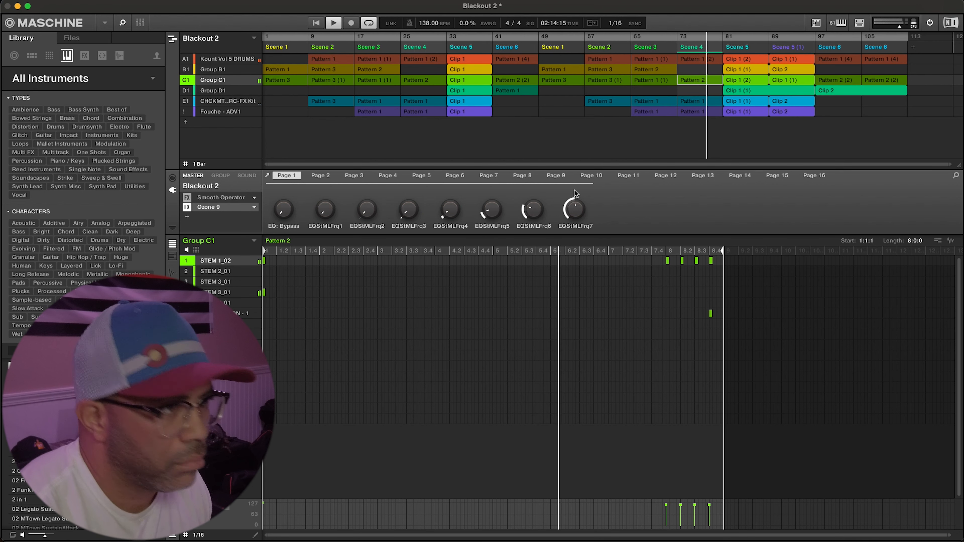
{"action": "left_click", "coordinate": [710, 100]}
{"action": "left_click", "coordinate": [714, 111]}
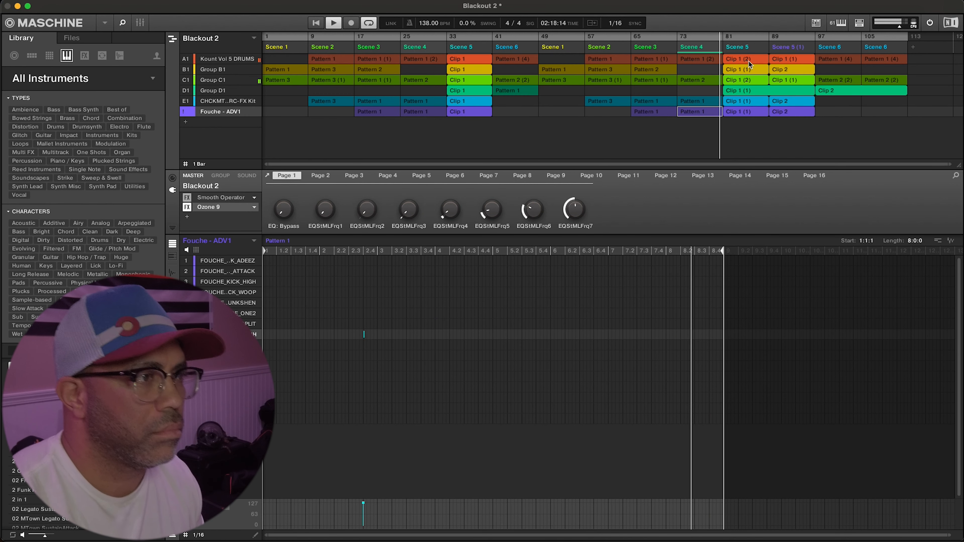
- Examine Group D1's Clip 1 (1) in the repeated Scene 5 at full length with all sounds shown, selecting its fourth sound
{"action": "left_click", "coordinate": [745, 51]}
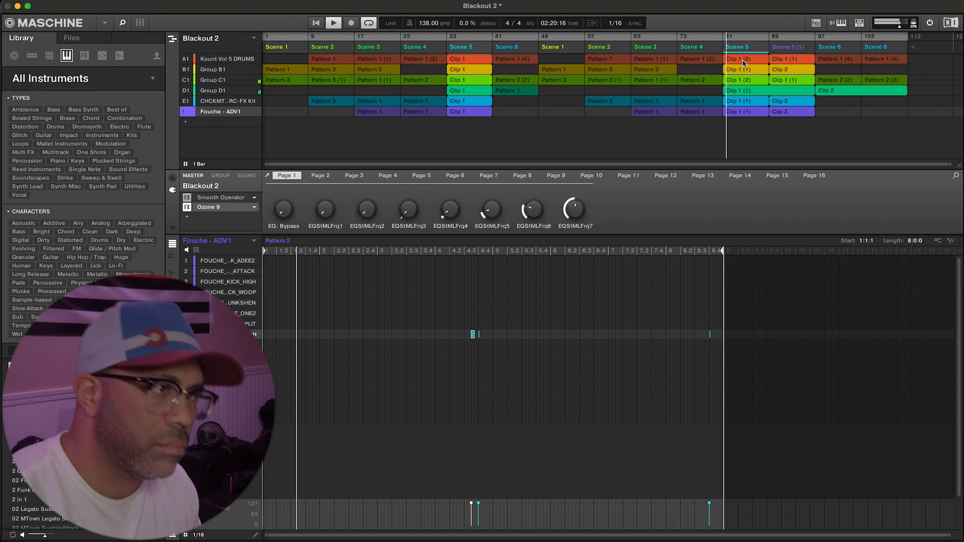
{"action": "left_click", "coordinate": [750, 91]}
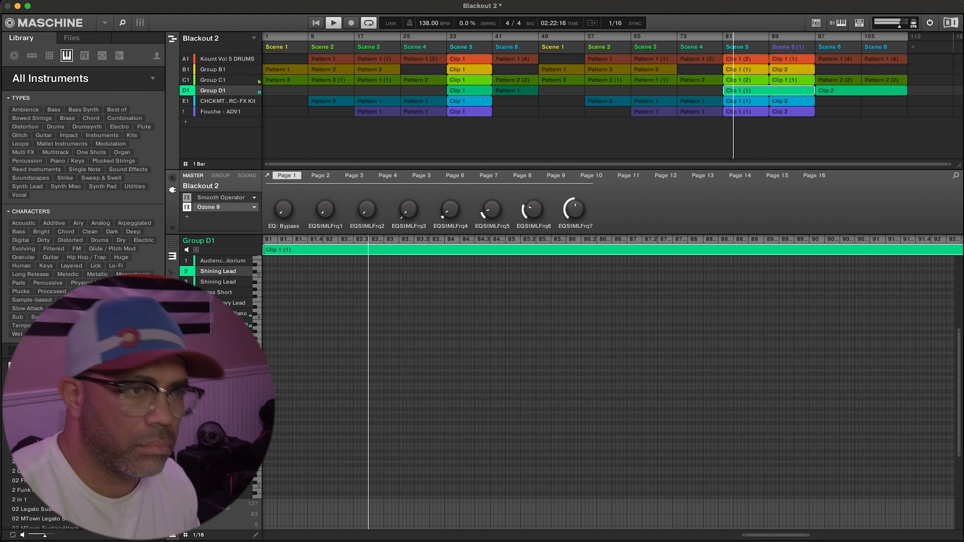
{"action": "left_click", "coordinate": [173, 244]}
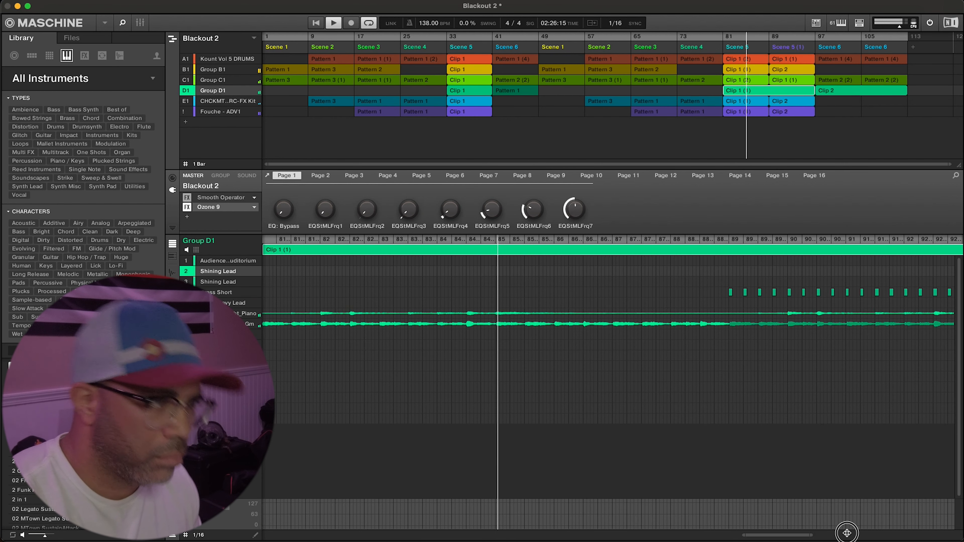
{"action": "left_click_drag", "start_coordinate": [822, 533], "coordinate": [919, 534]}
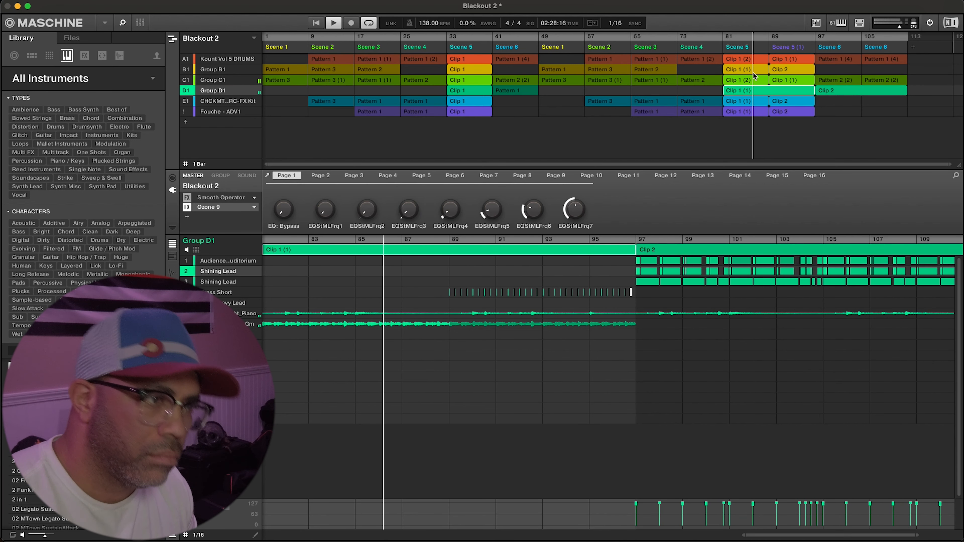
{"action": "left_click", "coordinate": [214, 293]}
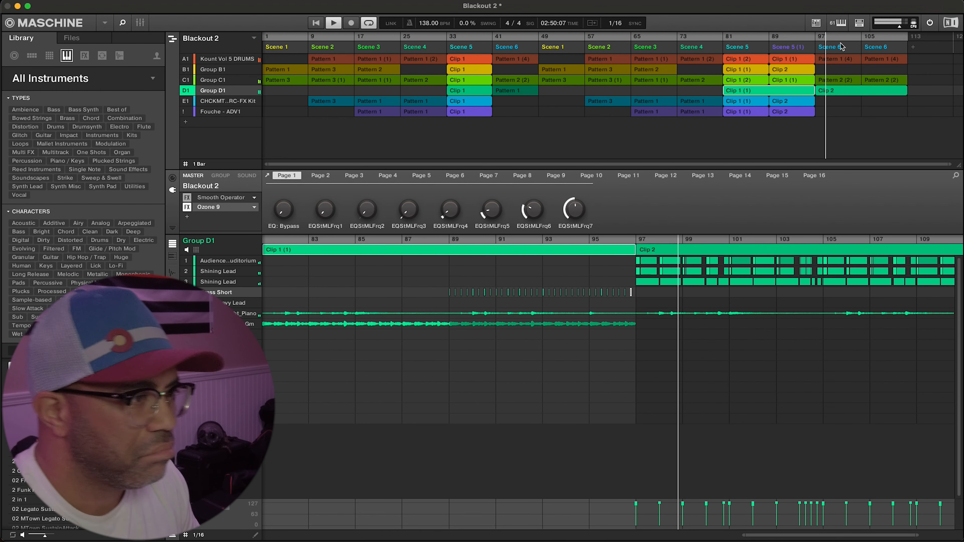
- Examine Group D1's Clip 2 with its Shining Lead notes and the drum pattern in the final Scene 6
{"action": "left_click", "coordinate": [839, 90]}
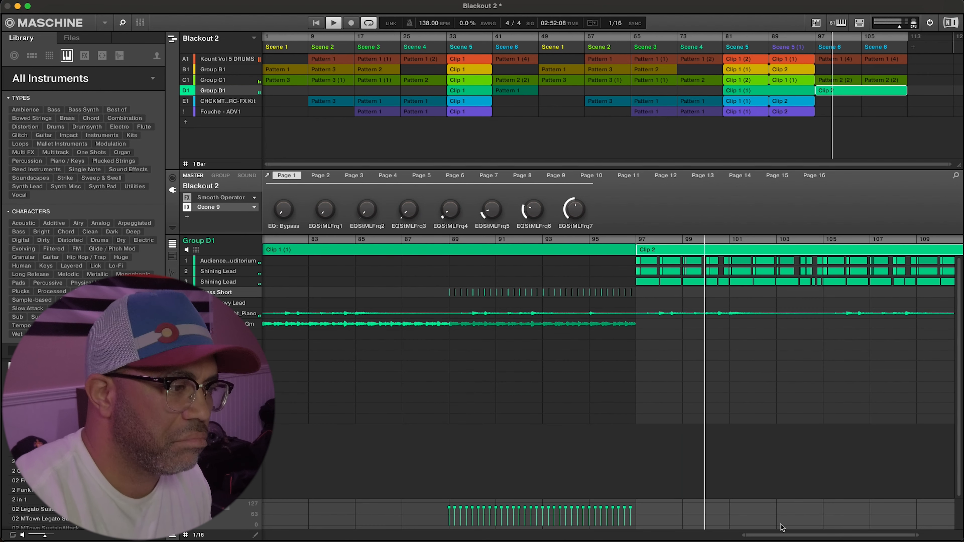
{"action": "left_click_drag", "start_coordinate": [798, 536], "coordinate": [837, 537]}
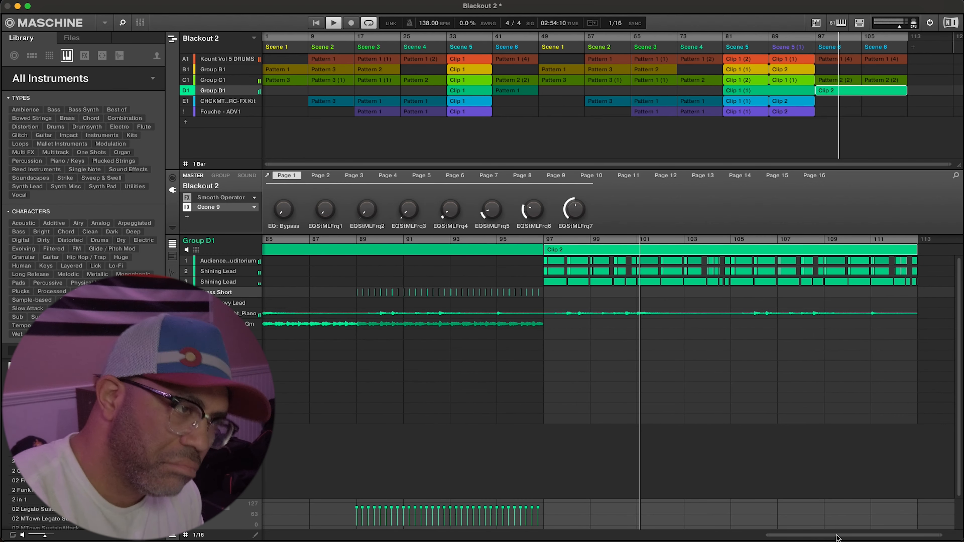
{"action": "left_click", "coordinate": [182, 280]}
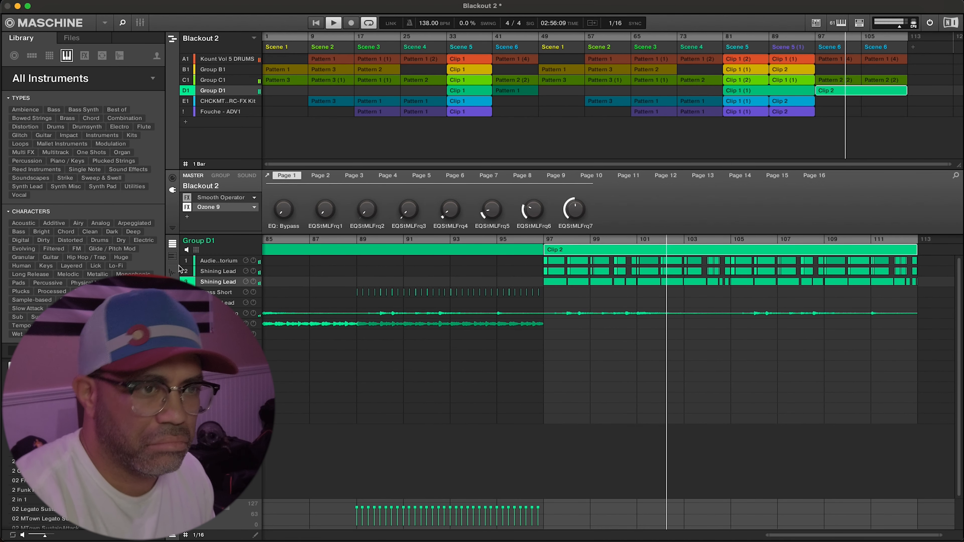
{"action": "left_click", "coordinate": [172, 273]}
{"action": "left_click", "coordinate": [172, 245]}
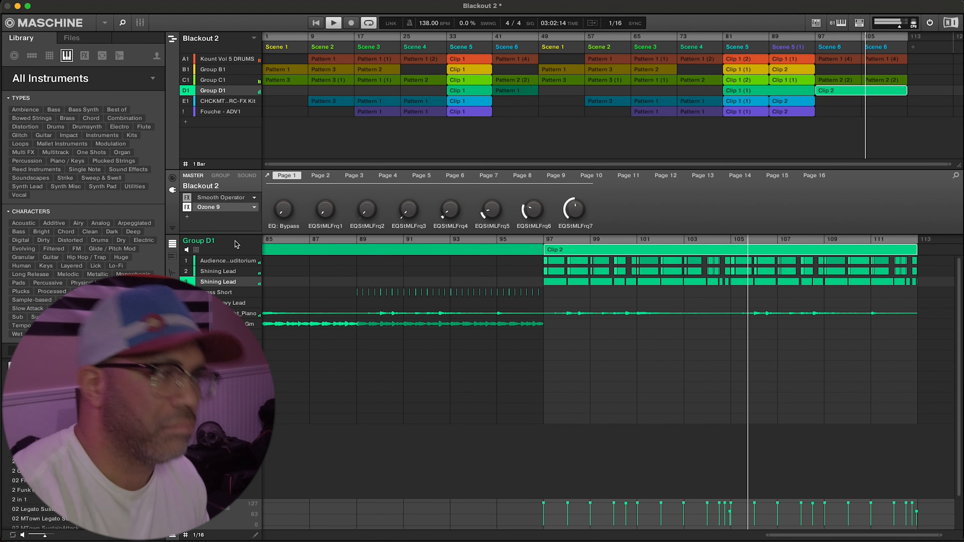
{"action": "left_click", "coordinate": [886, 59]}
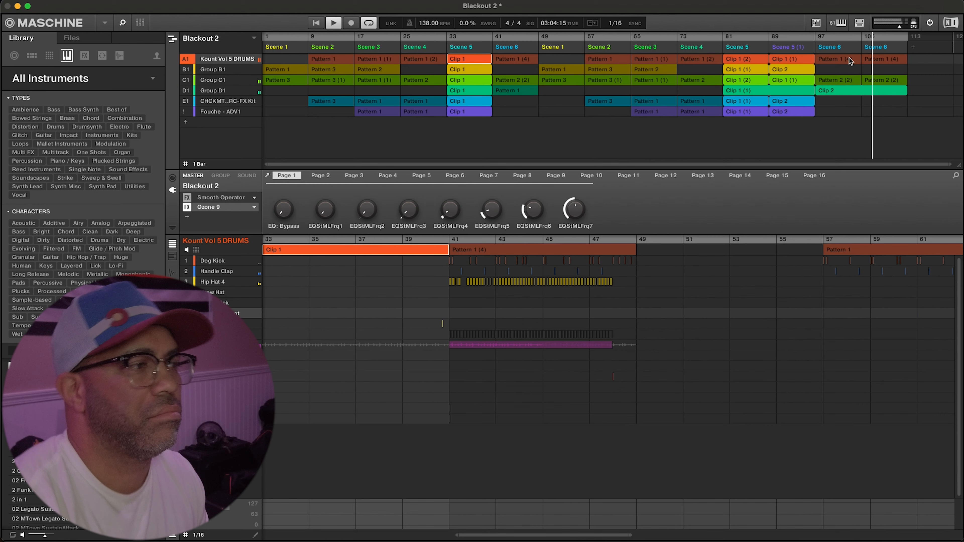
{"action": "left_click", "coordinate": [886, 59]}
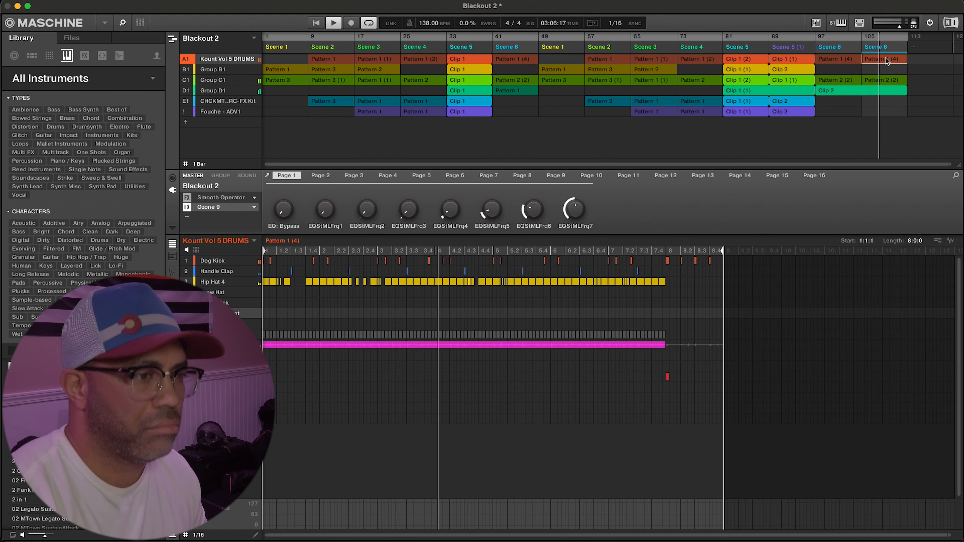